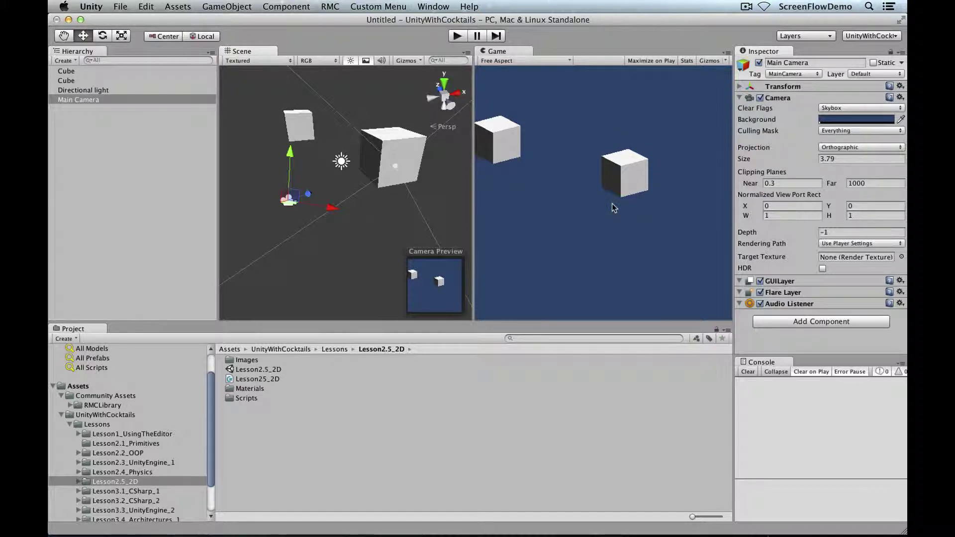
# Set the Main Camera's rotation X, Y and Z to 0 and its orthographic size to 3.3
pyautogui.keyDown('alt'); pyautogui.moveTo(396, 159); pyautogui.dragTo(299, 79); pyautogui.keyUp('alt')
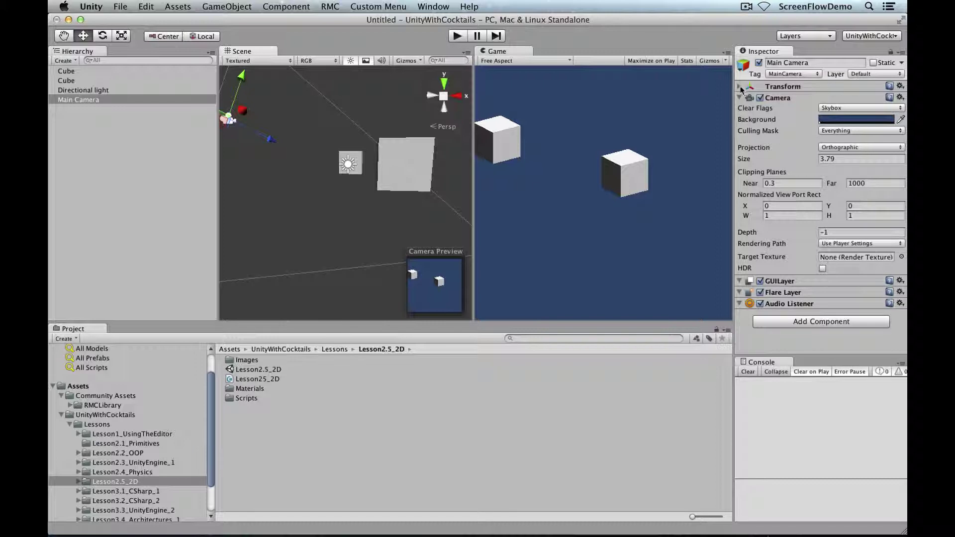
pyautogui.click(768, 87)
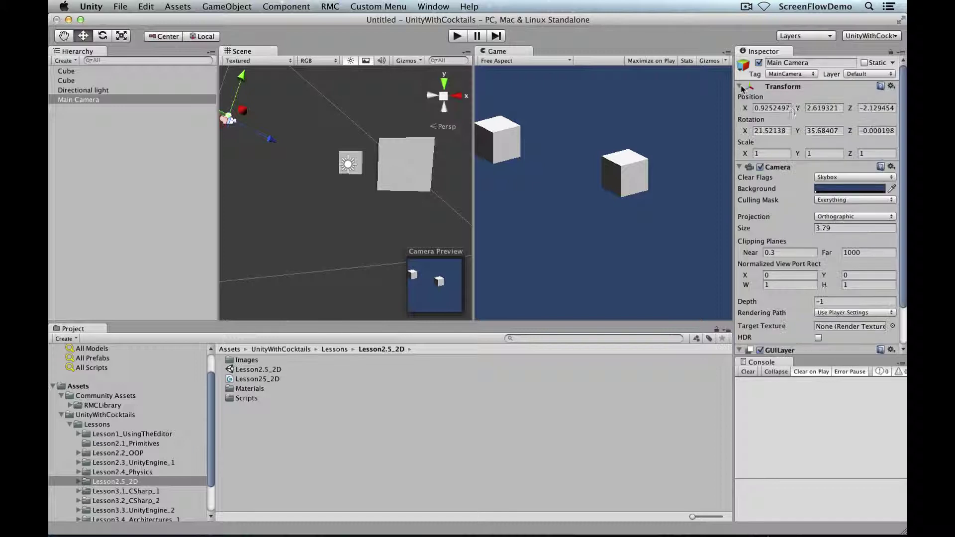
pyautogui.click(768, 131)
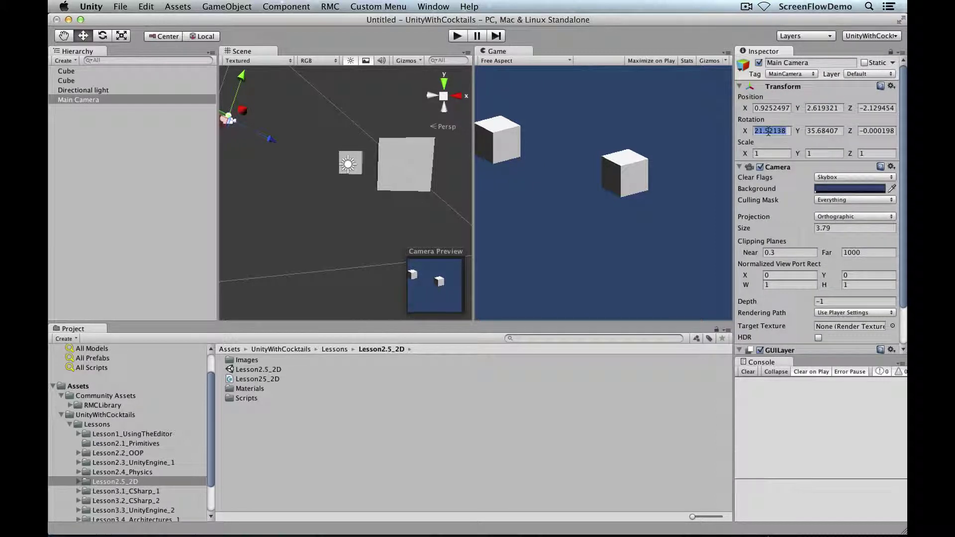
pyautogui.write('0')
pyautogui.press('Tab')
pyautogui.write('0')
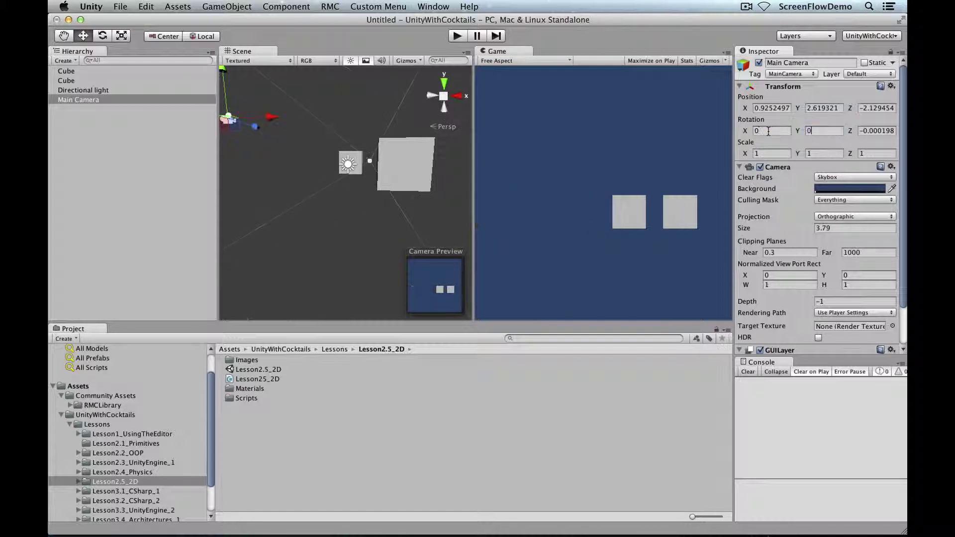
pyautogui.press('Tab')
pyautogui.write('0')
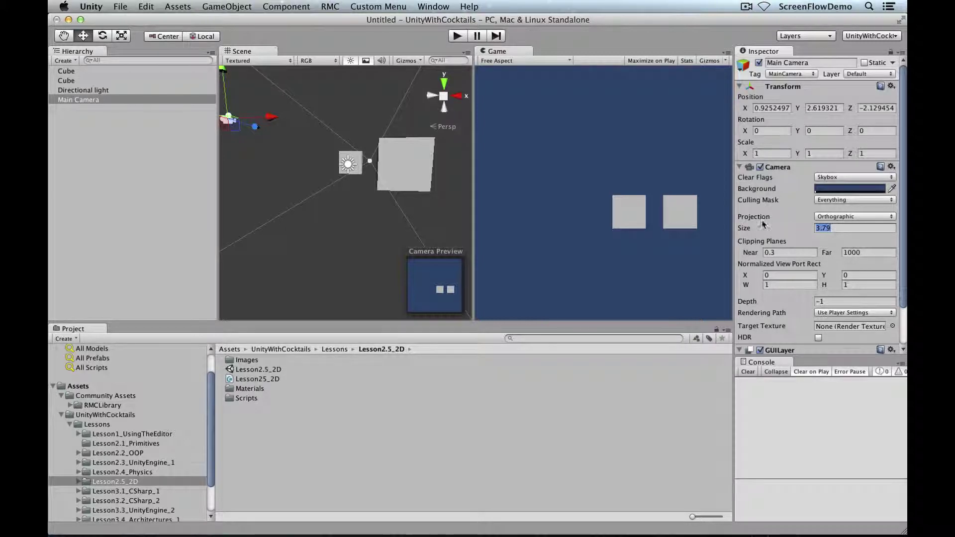
pyautogui.moveTo(746, 226)
pyautogui.mouseDown()
pyautogui.moveTo(765, 227)
pyautogui.moveTo(742, 226)
pyautogui.mouseUp()
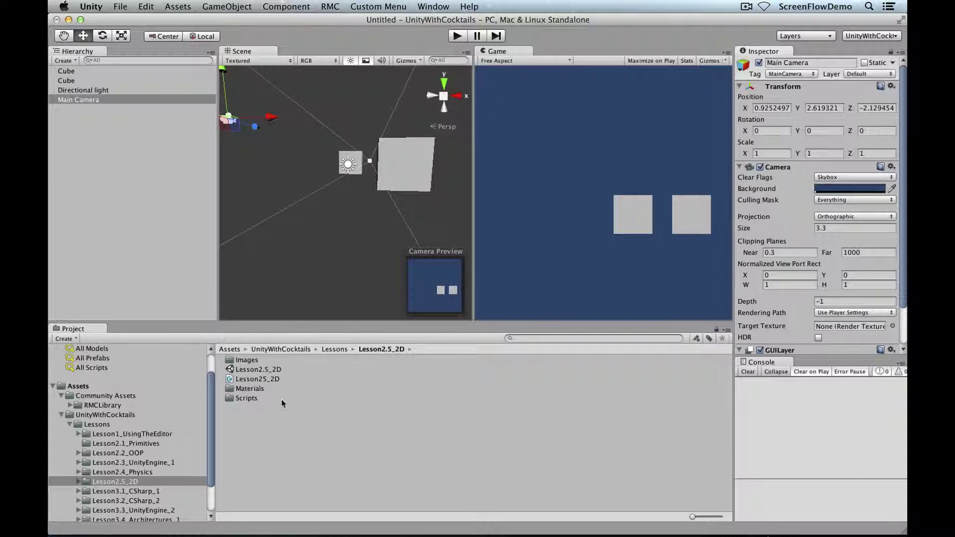
# Open the Lesson2.5_2D scene without saving the untitled scene, and select its Main Camera
pyautogui.doubleClick(261, 370)
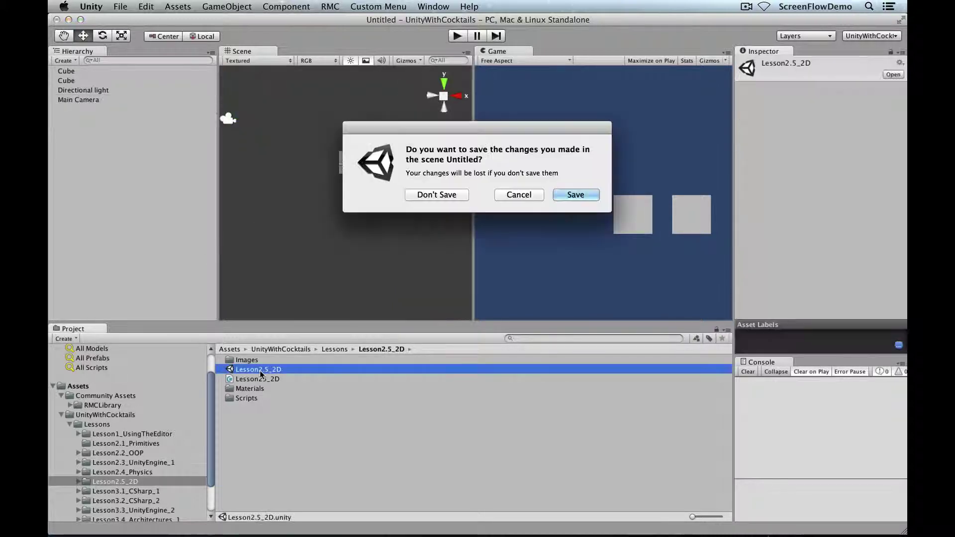
pyautogui.click(437, 195)
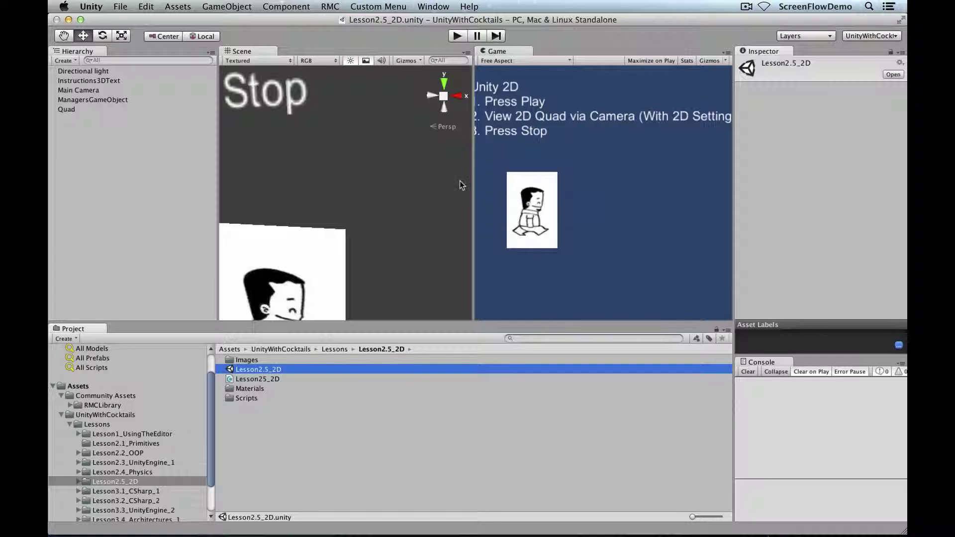
pyautogui.click(82, 91)
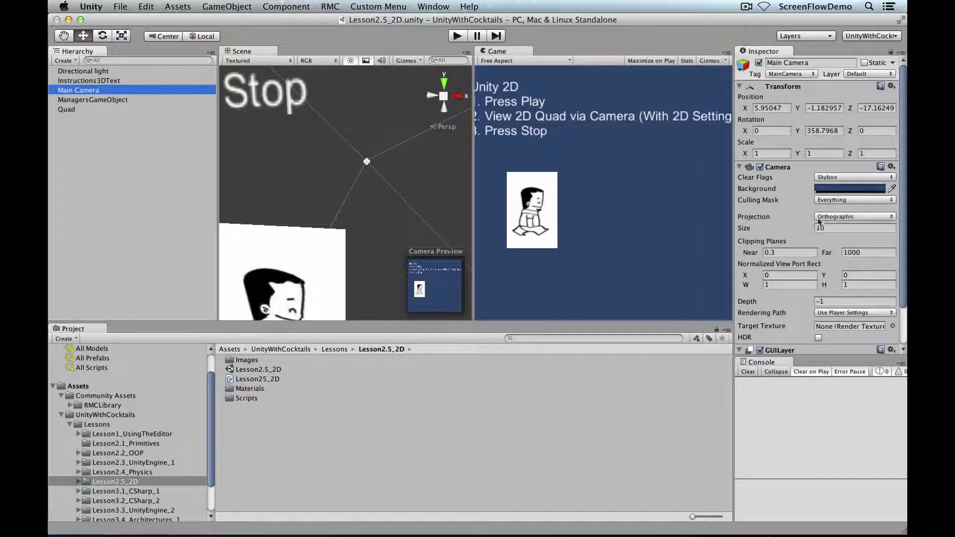
# Set the Main Camera's size to 10 and Y rotation to 0, then save the scene
pyautogui.moveTo(750, 227)
pyautogui.mouseDown()
pyautogui.moveTo(766, 228)
pyautogui.moveTo(749, 230)
pyautogui.moveTo(756, 240)
pyautogui.mouseUp()
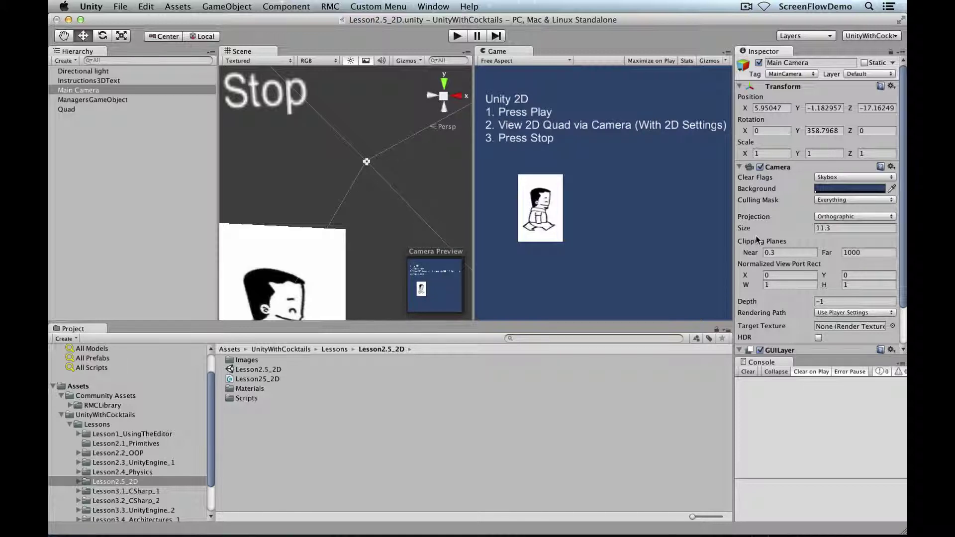
pyautogui.click(785, 227)
pyautogui.write('10')
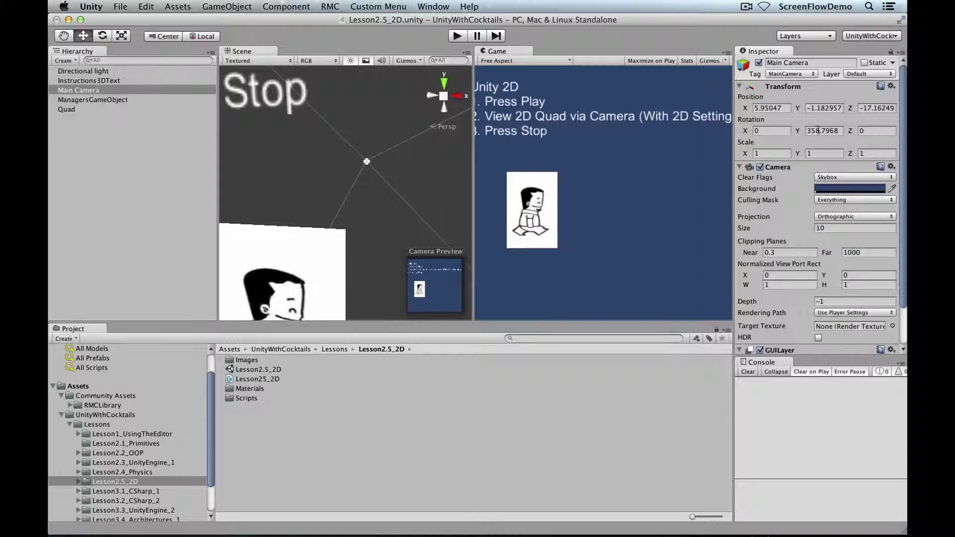
pyautogui.click(826, 129)
pyautogui.write('0')
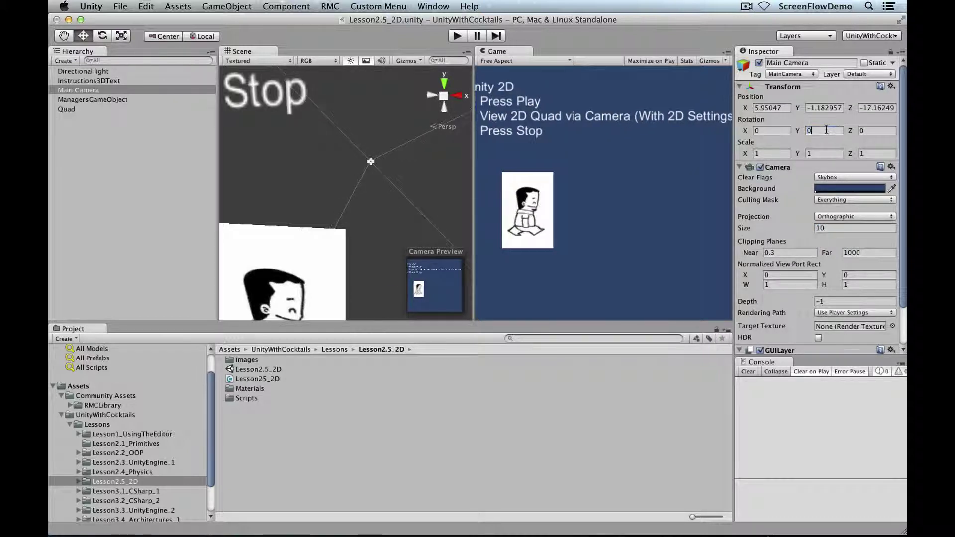
pyautogui.press('super+s')
# Add a Plane object through GameObject > Create Other
pyautogui.keyDown('alt'); pyautogui.moveTo(298, 174); pyautogui.dragTo(332, 142); pyautogui.keyUp('alt')
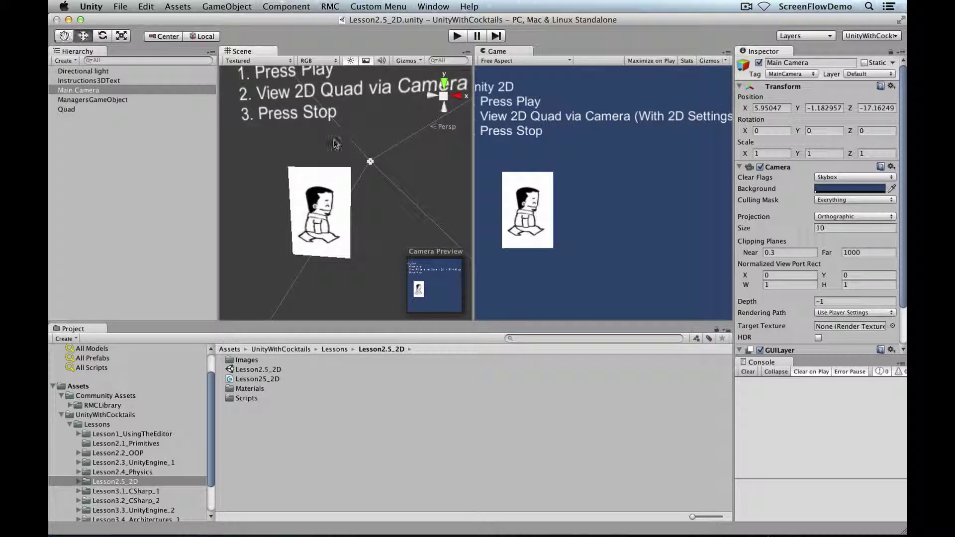
pyautogui.keyDown('alt'); pyautogui.moveTo(332, 142); pyautogui.dragTo(333, 89, button='right'); pyautogui.keyUp('alt')
pyautogui.click(286, 7)
pyautogui.moveTo(227, 7)
pyautogui.moveTo(268, 33)
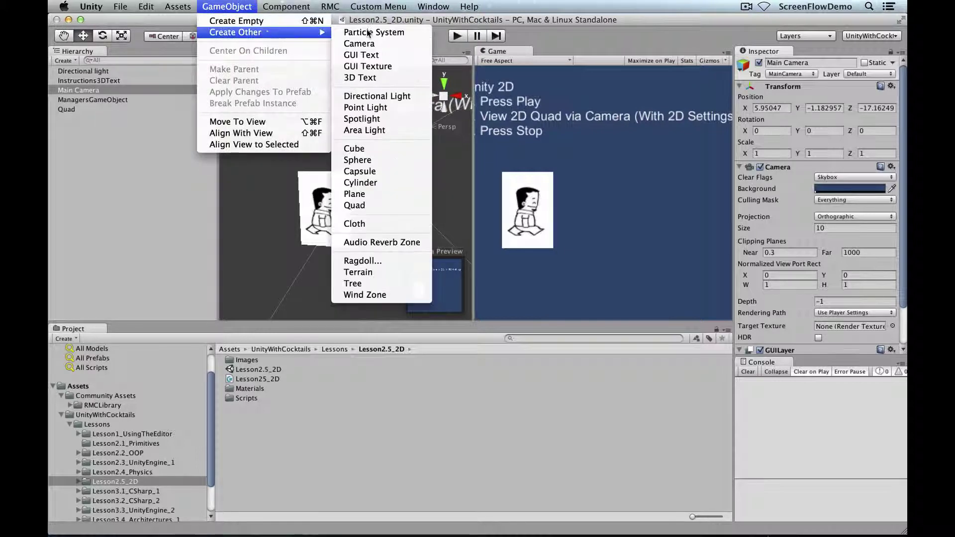
pyautogui.click(373, 193)
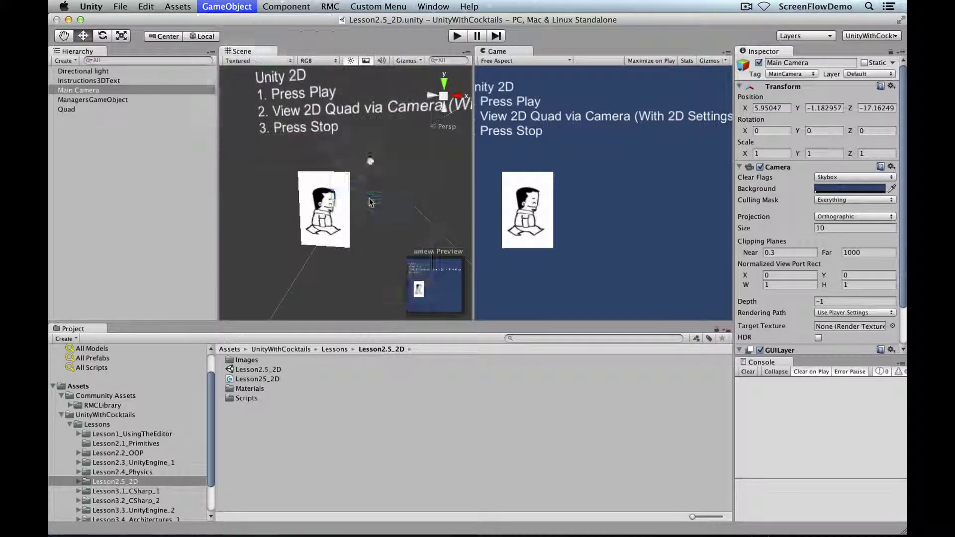
# Tilt the Plane to about -64.6 degrees on X so it covers the character
pyautogui.press('e')
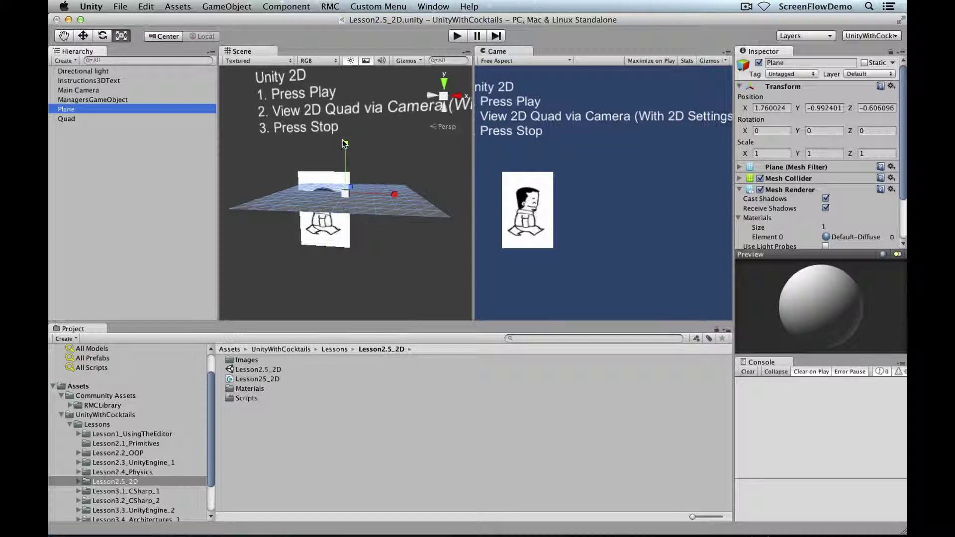
pyautogui.press('e')
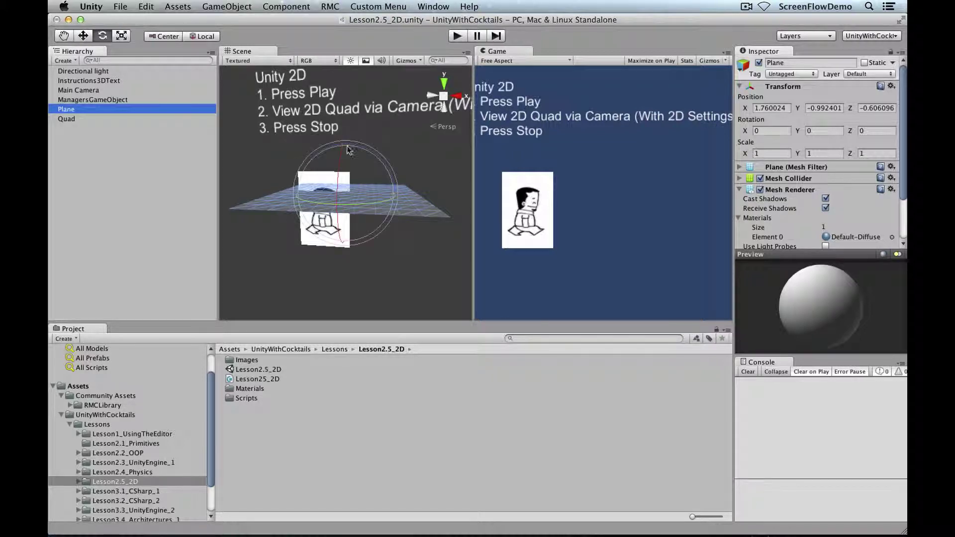
pyautogui.keyDown('alt'); pyautogui.moveTo(346, 145); pyautogui.dragTo(378, 270); pyautogui.keyUp('alt')
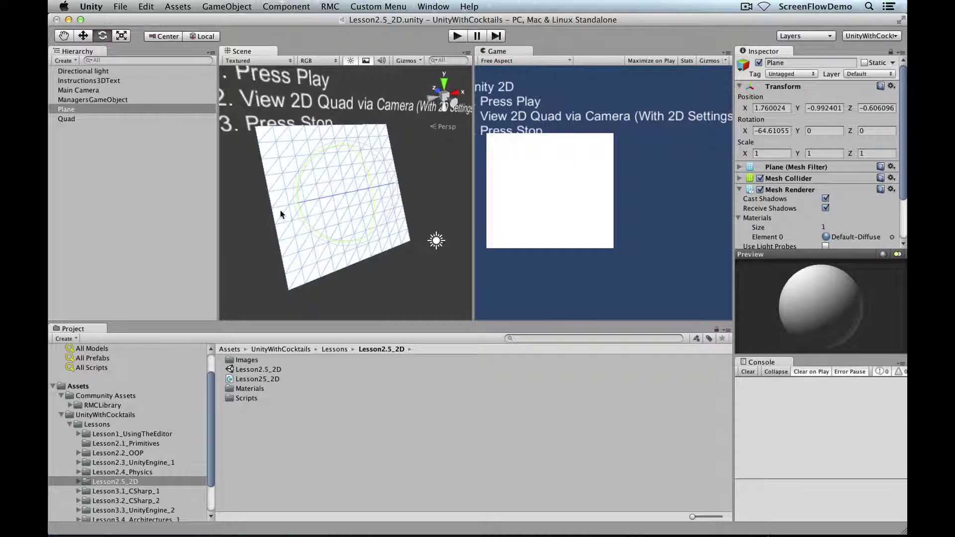
# Delete the Plane from the scene
pyautogui.click(71, 116)
pyautogui.click(77, 109)
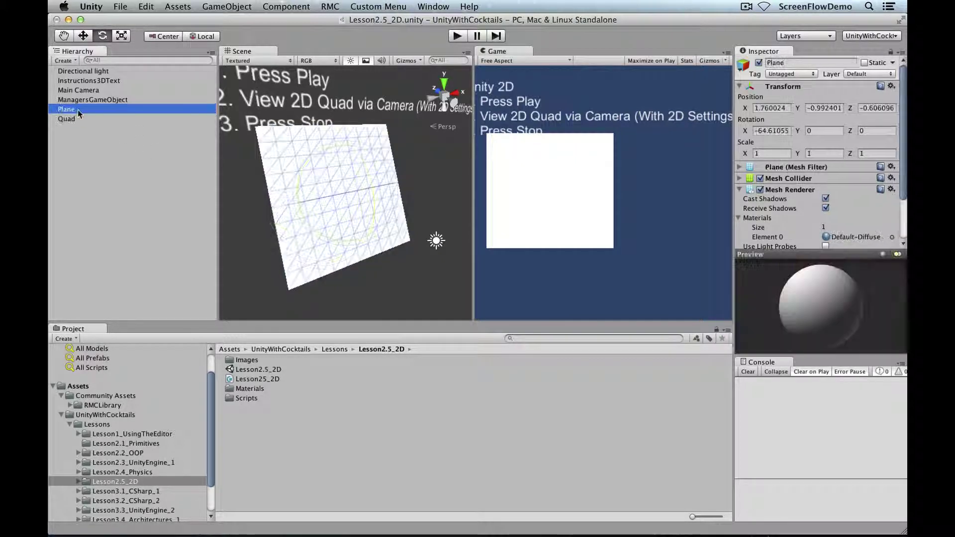
pyautogui.press('super+BackSpace')
pyautogui.click(77, 109)
# Check the installed Unity version (4.2.0f4) in About Unity
pyautogui.click(82, 4)
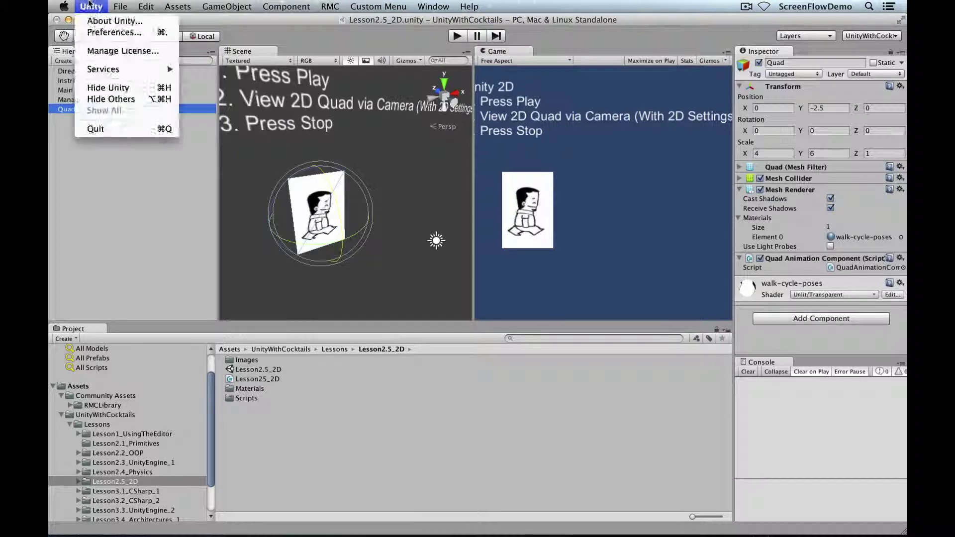
pyautogui.click(114, 20)
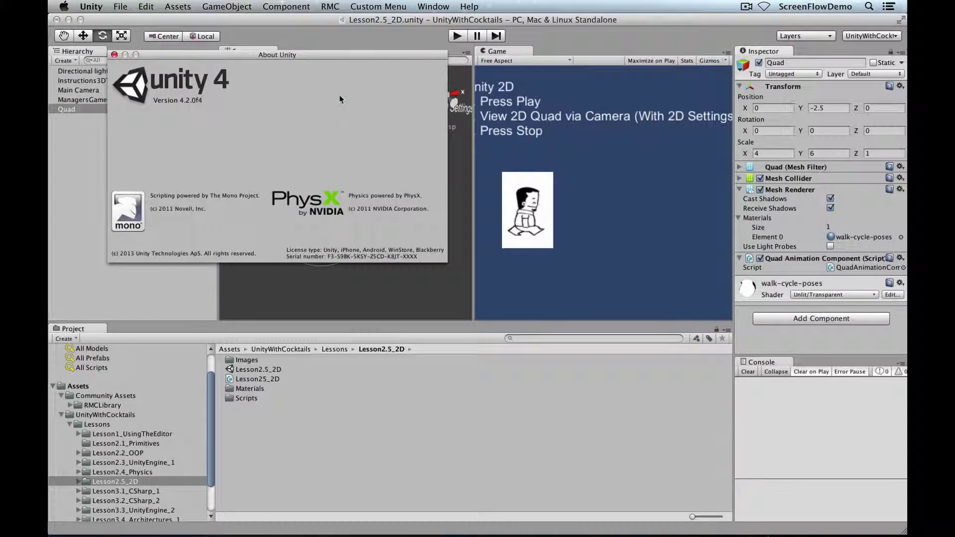
pyautogui.click(115, 55)
# Select the character Quad and show the GameObject > Create Other submenu
pyautogui.click(87, 100)
pyautogui.click(87, 109)
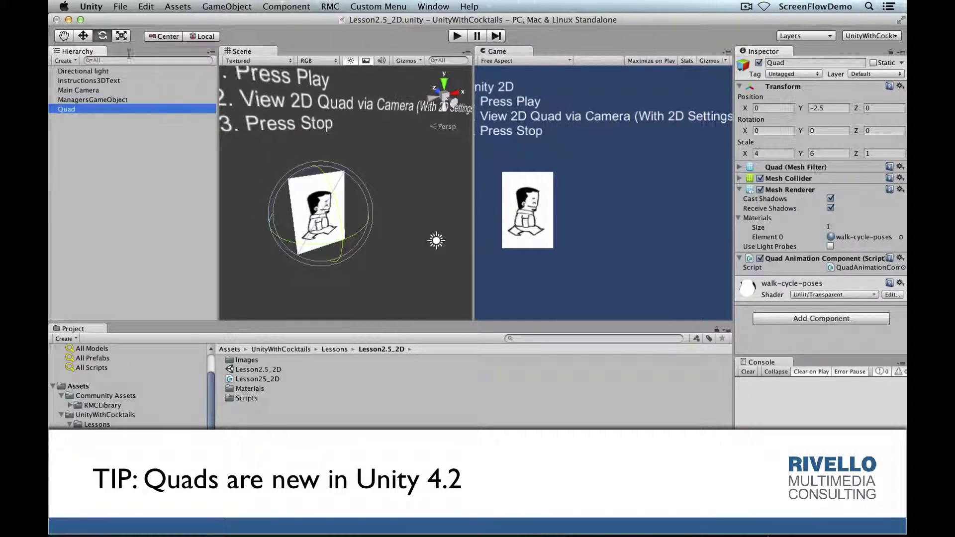
pyautogui.click(286, 7)
pyautogui.moveTo(227, 6)
pyautogui.moveTo(248, 31)
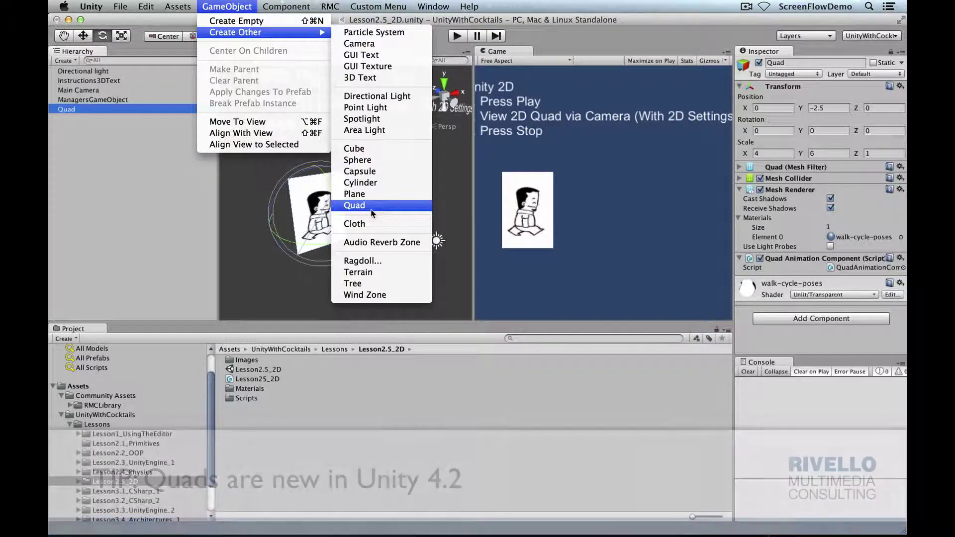
# Create a temporary Quad, scale it up, delete it, and reselect the original character Quad
pyautogui.click(372, 208)
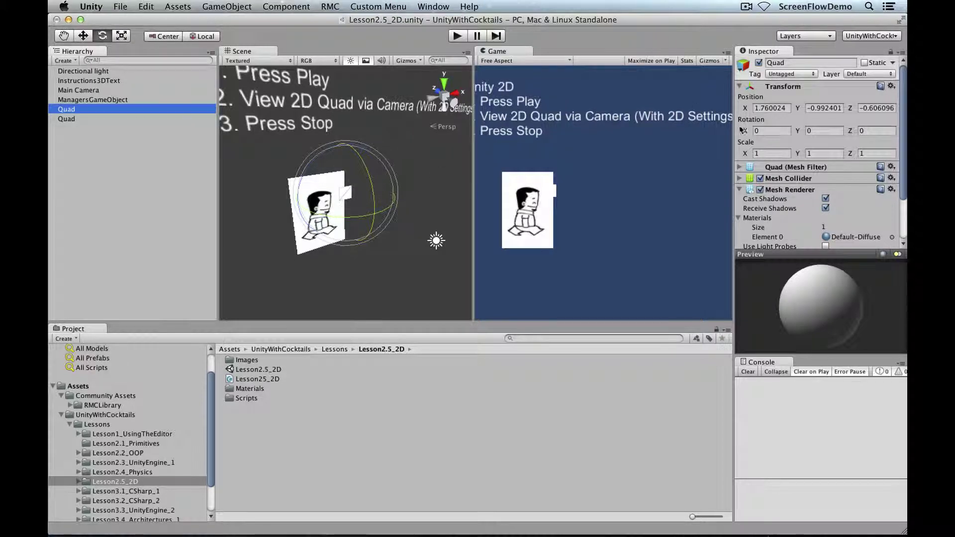
pyautogui.press('r')
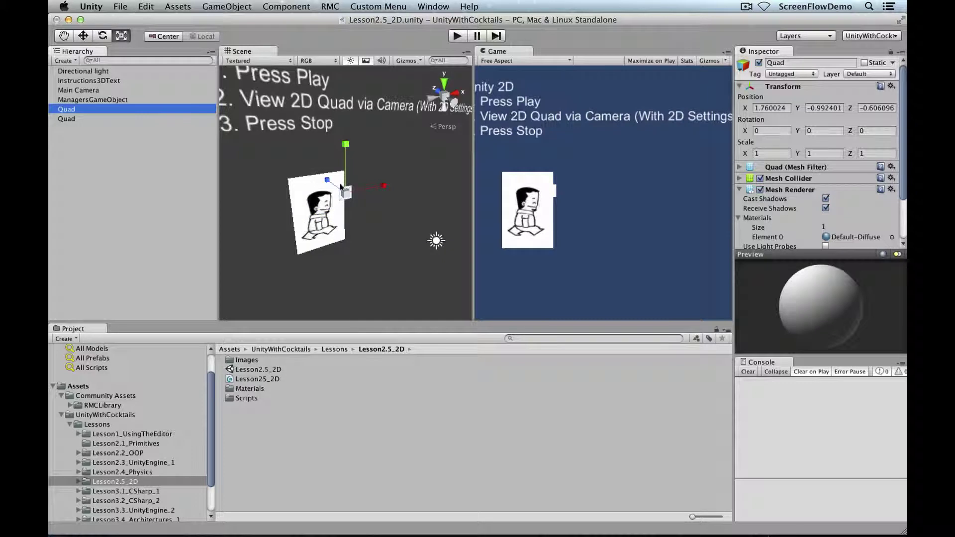
pyautogui.moveTo(346, 192); pyautogui.dragTo(400, 145)
pyautogui.click(429, 156)
pyautogui.click(364, 161)
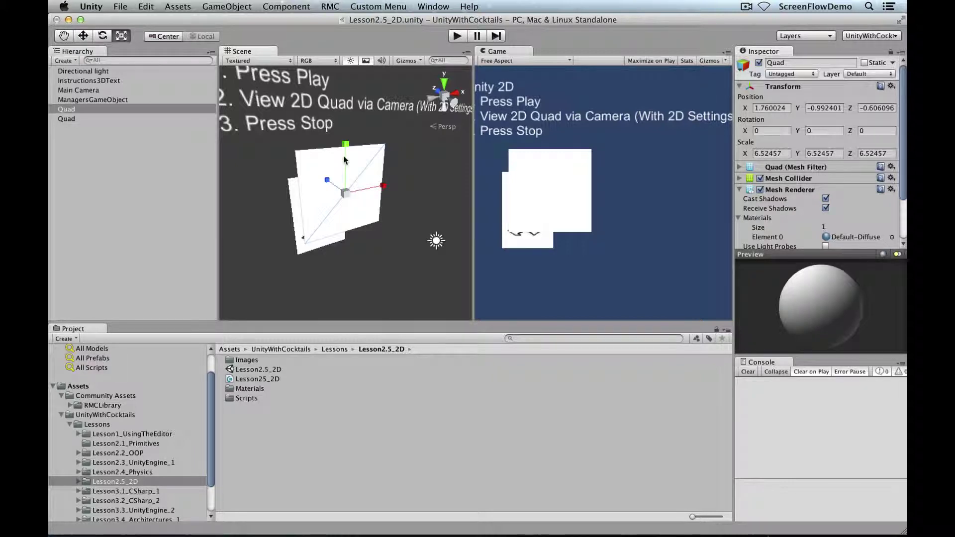
pyautogui.press('super+BackSpace')
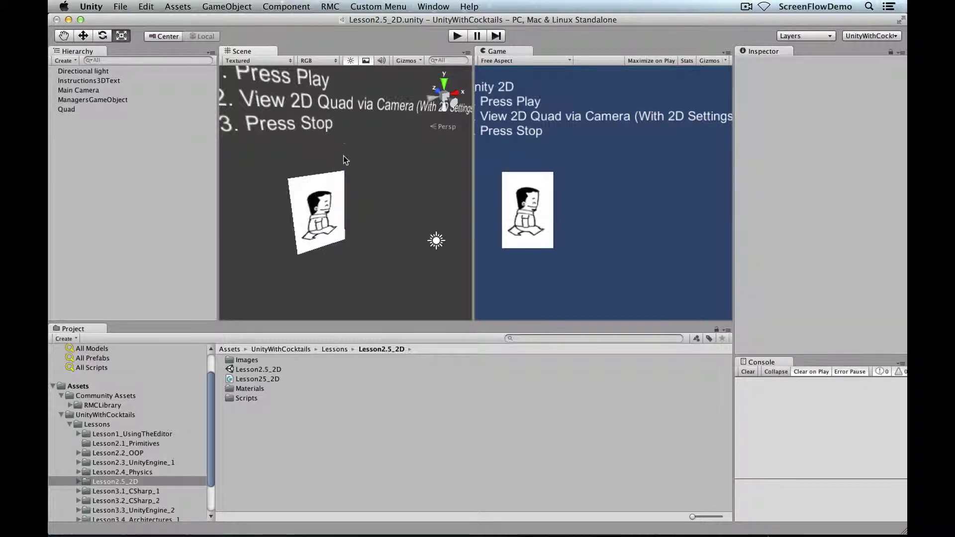
pyautogui.click(326, 214)
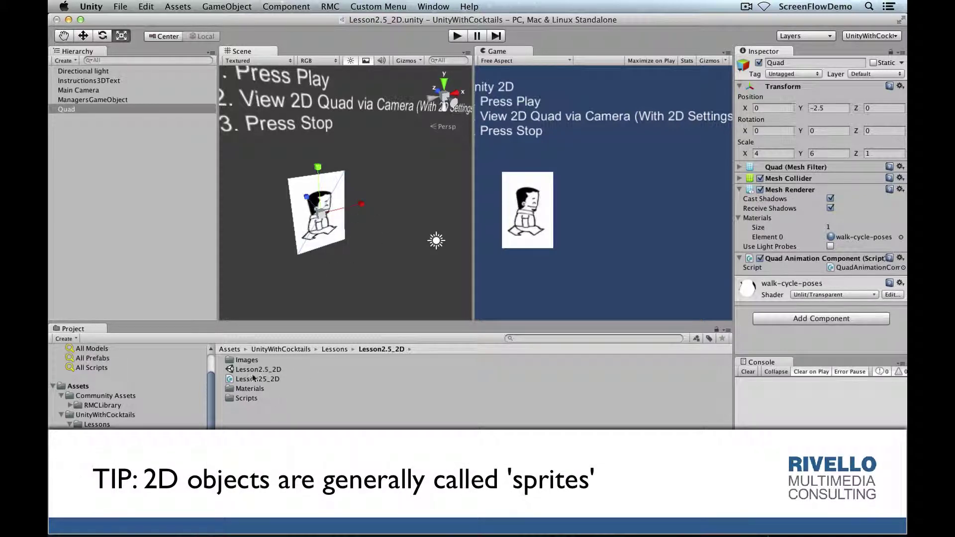
# Open the Materials folder and select walk-cycle-poses to show its Unlit/Transparent shader
pyautogui.click(248, 389)
pyautogui.doubleClick(249, 389)
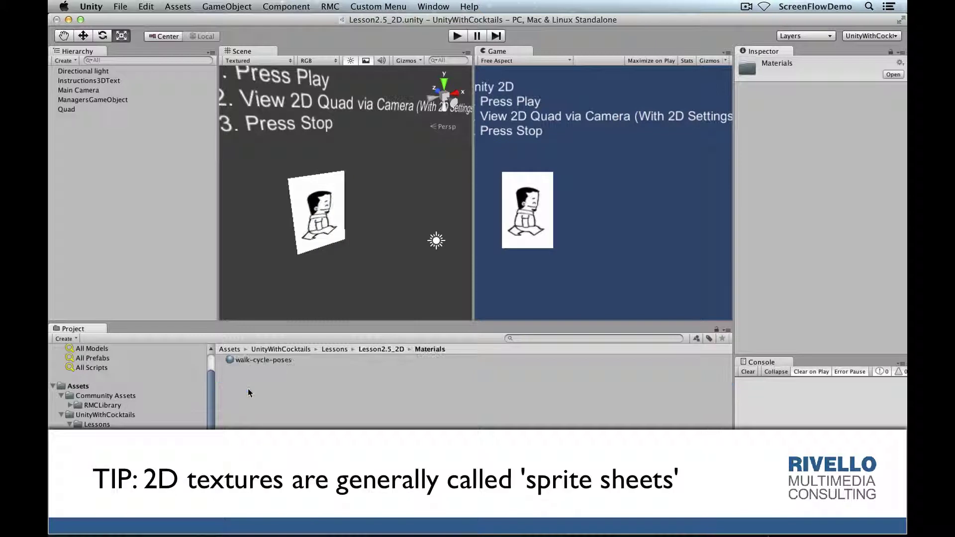
pyautogui.click(271, 360)
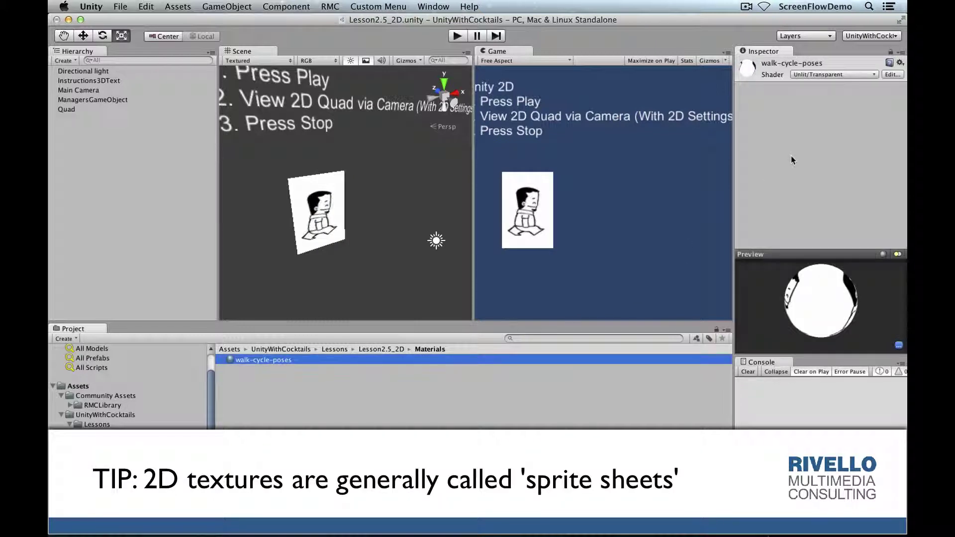
# Switch the walk-cycle-poses material's shader to Unlit/Texture
pyautogui.click(819, 76)
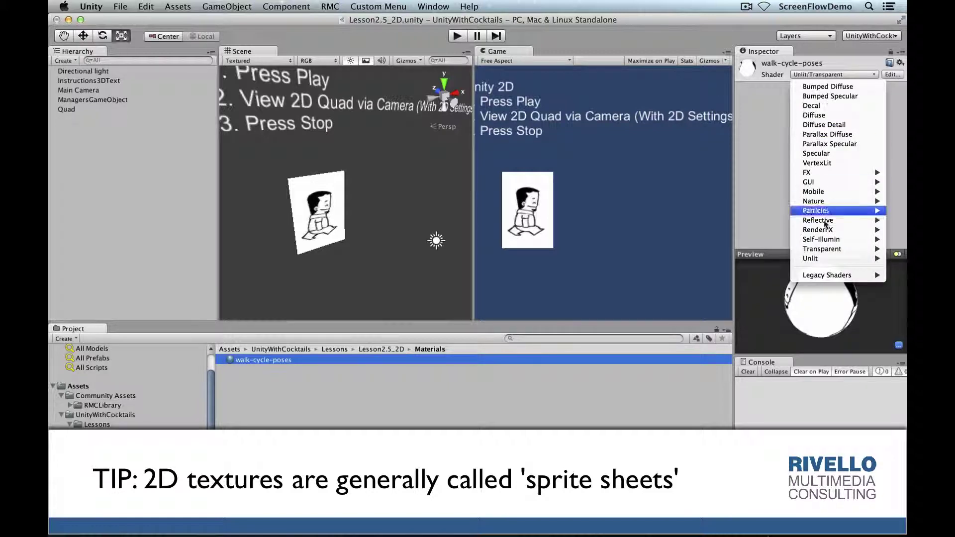
pyautogui.moveTo(817, 258)
pyautogui.click(747, 261)
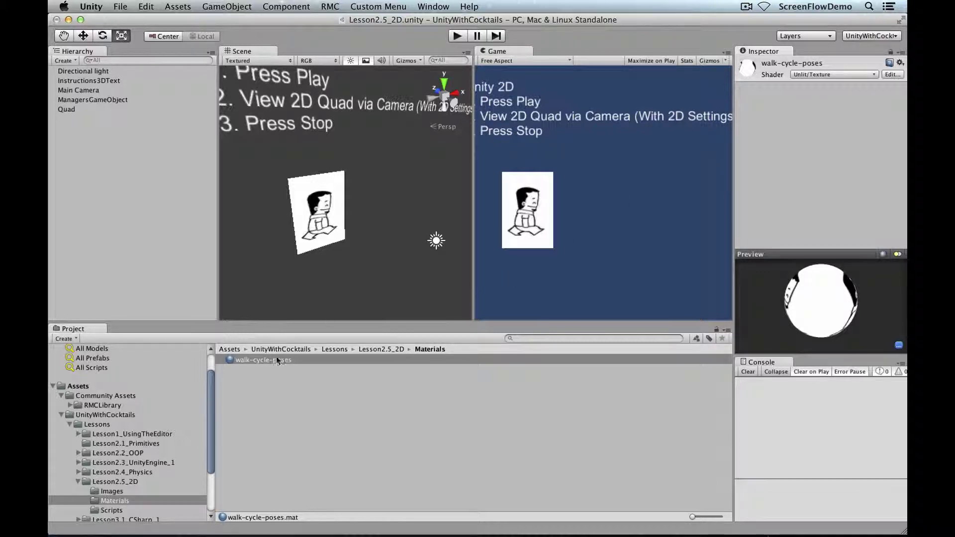
# Inspect the walk-cycle-poses texture in Images and the Quad's Unlit/Texture shader details
pyautogui.click(108, 492)
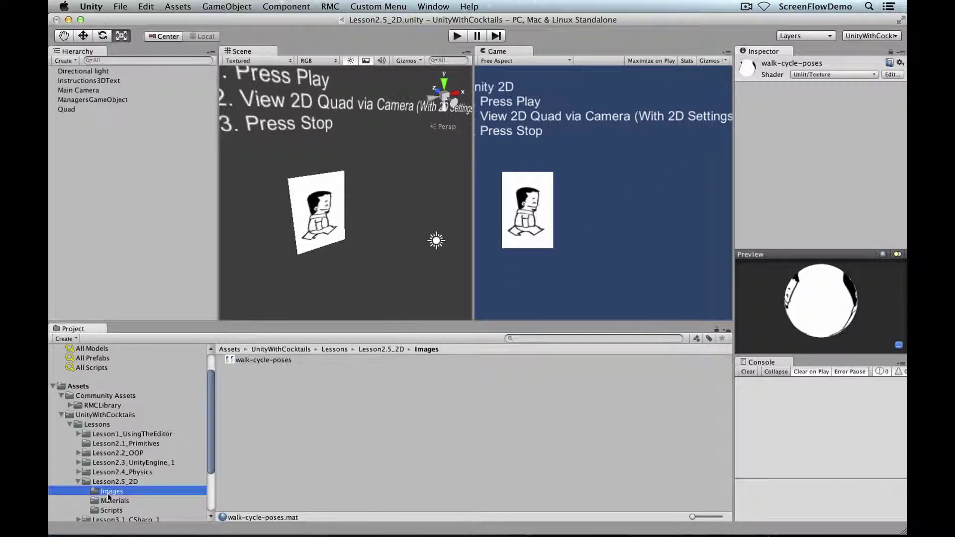
pyautogui.click(273, 359)
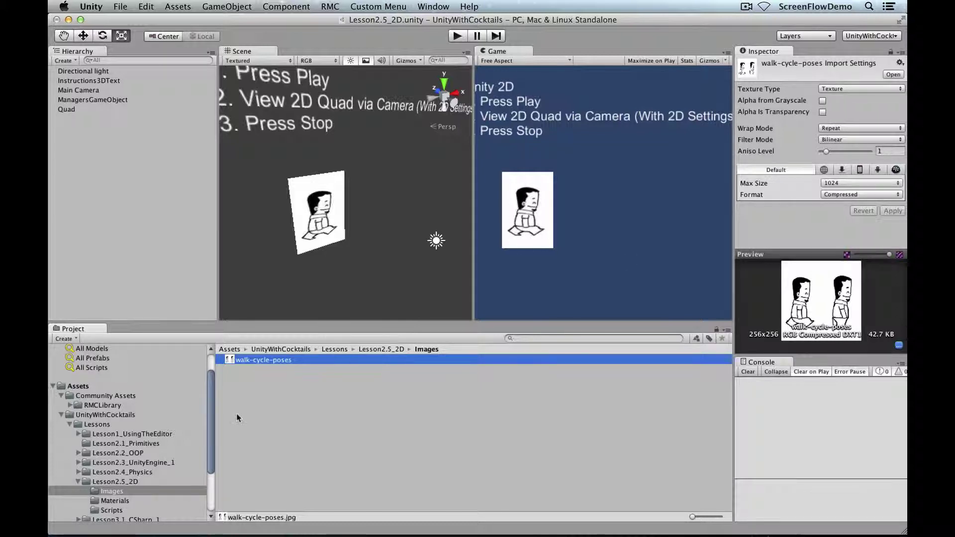
pyautogui.click(64, 109)
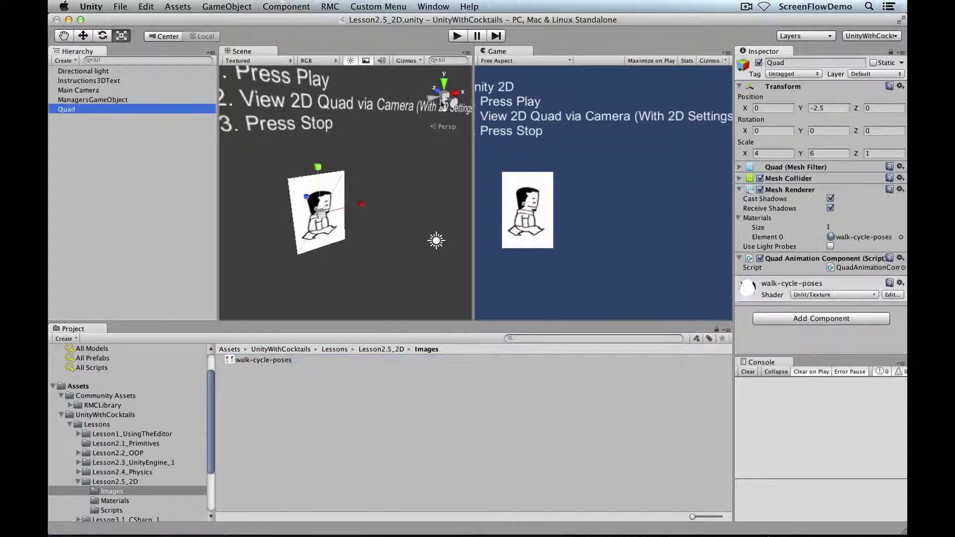
pyautogui.click(893, 294)
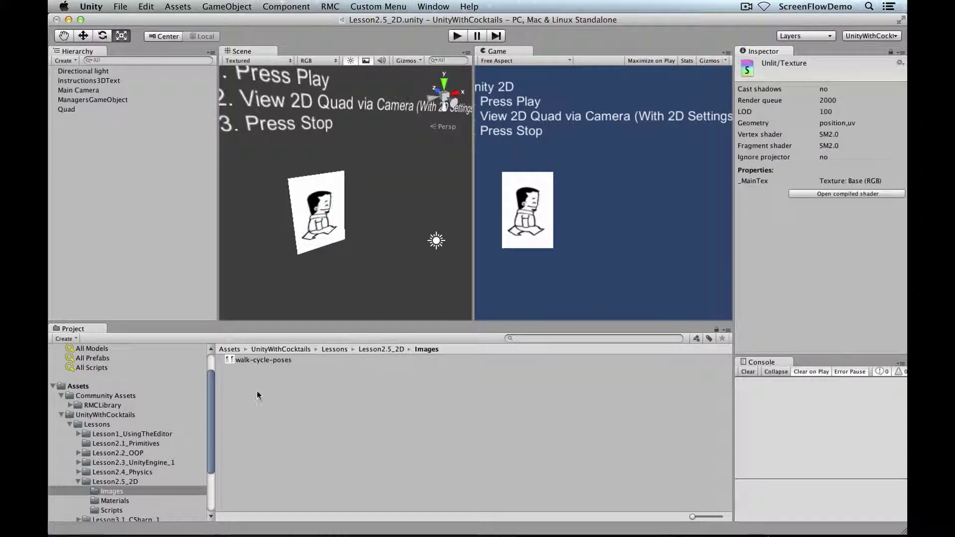
# Reselect the walk-cycle-poses material in Materials to show its 0.5 × 1 tiling
pyautogui.click(119, 500)
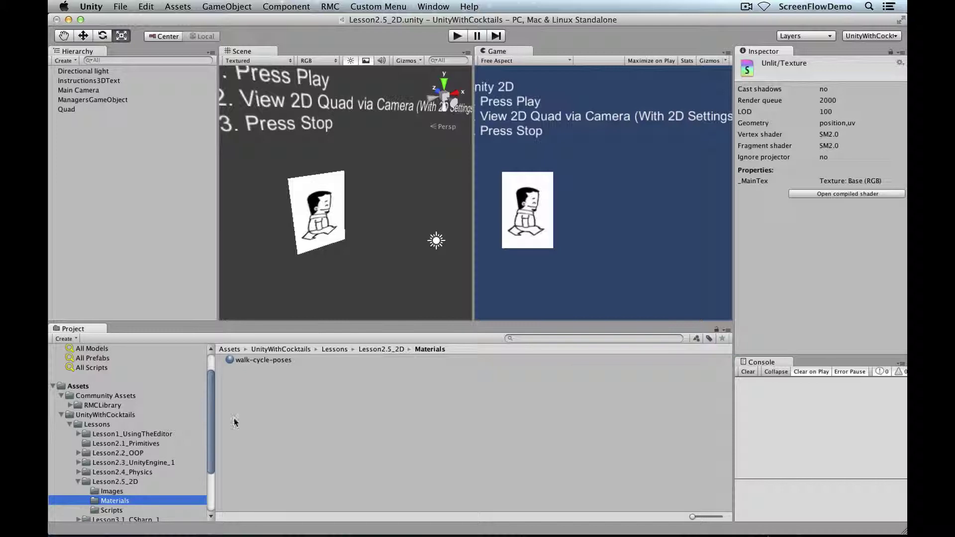
pyautogui.click(270, 361)
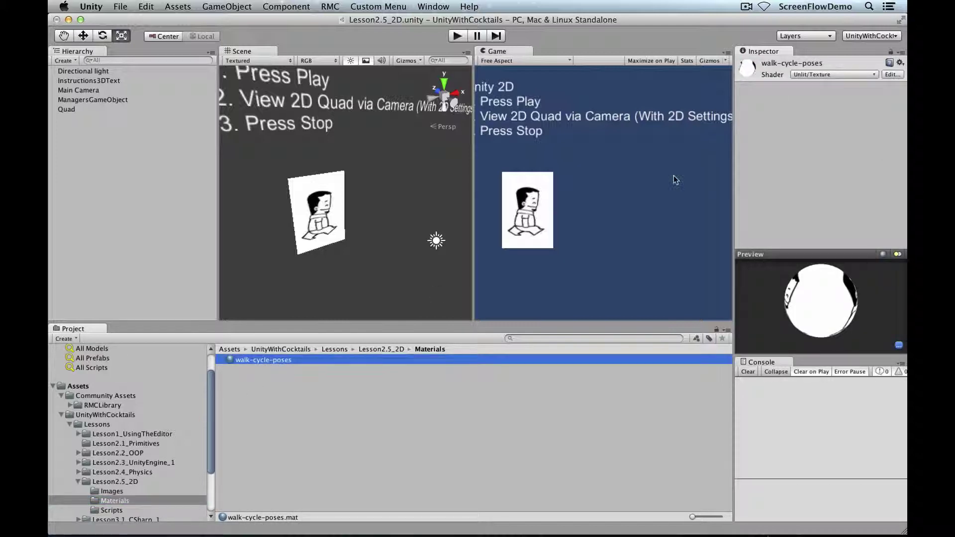
pyautogui.press('Return')
pyautogui.click(839, 63)
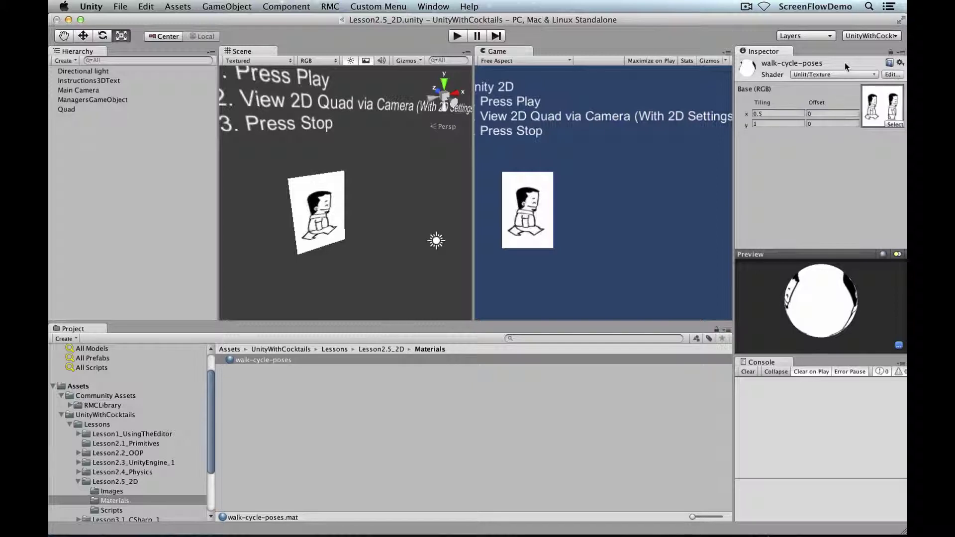
# Try material tiling X at 1, restore it to 0.5, then open the Lesson2.5_2D folder
pyautogui.doubleClick(756, 114)
pyautogui.write('1')
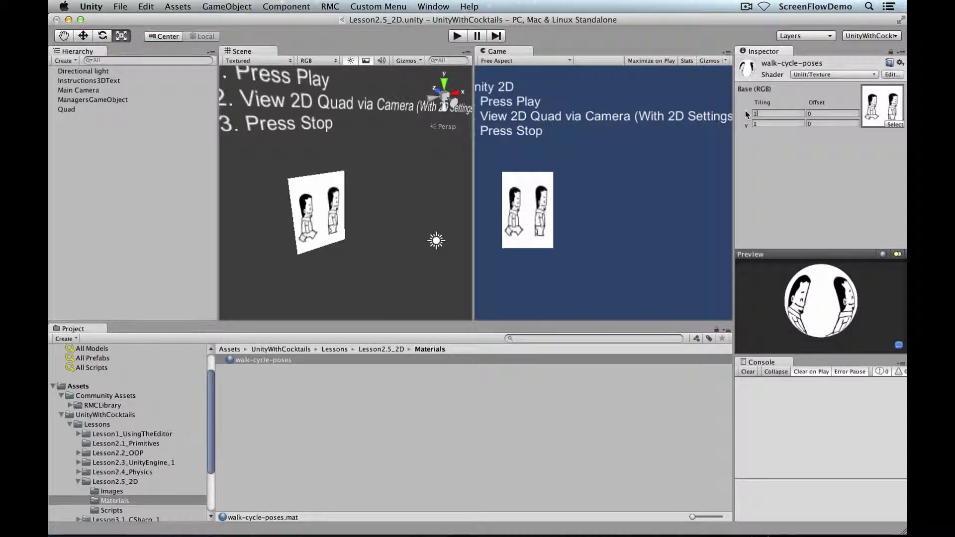
pyautogui.write('0.5')
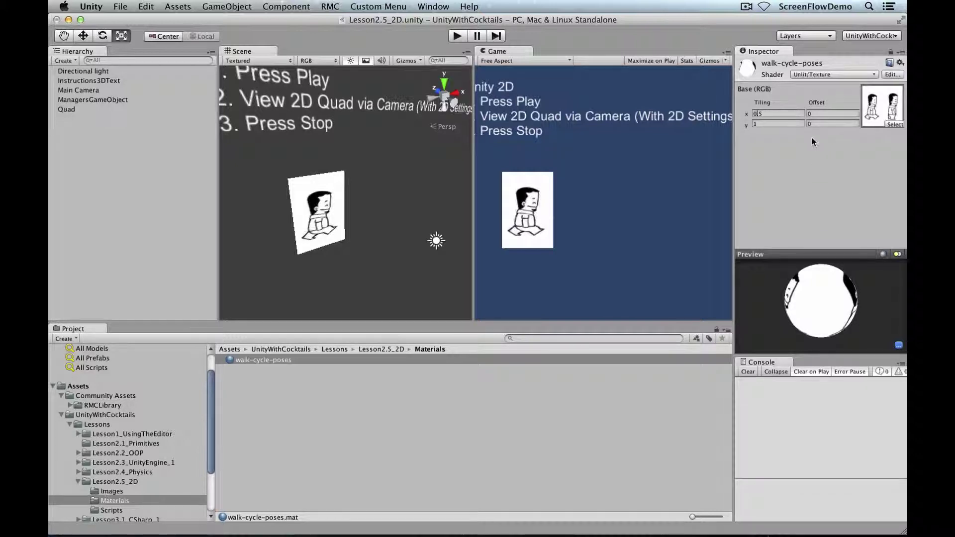
pyautogui.click(746, 115)
pyautogui.click(130, 480)
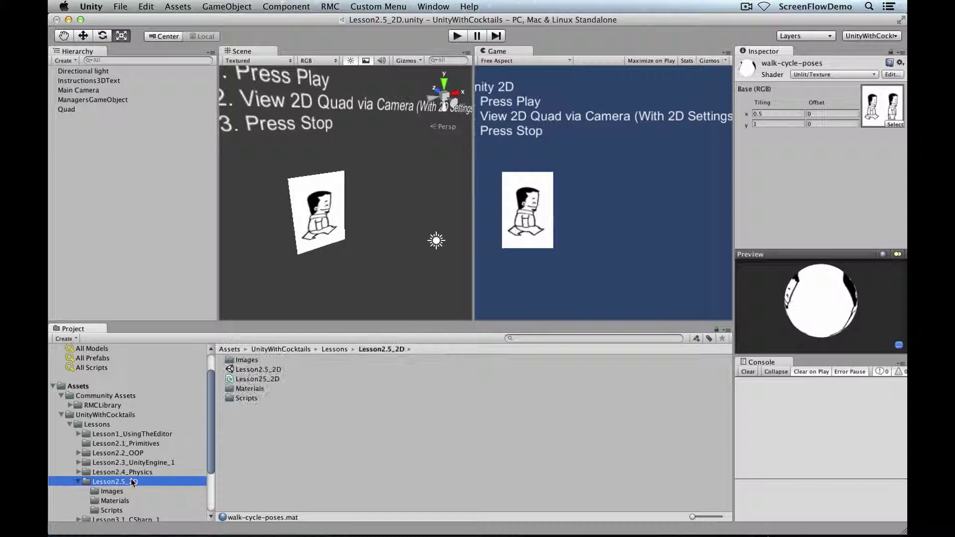
# Open QuadAnimationComponent from the Scripts folder in MonoDevelop and scroll to Update()
pyautogui.click(248, 378)
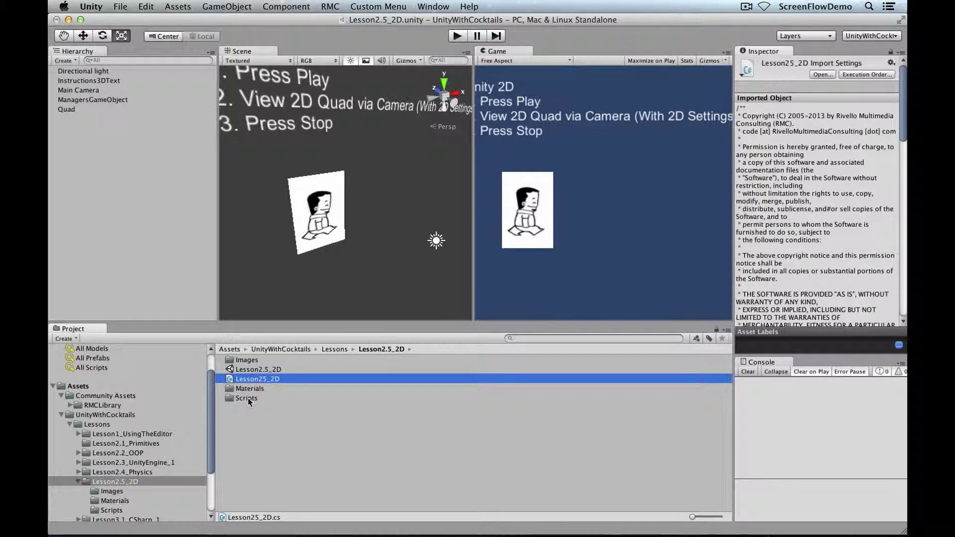
pyautogui.doubleClick(248, 397)
pyautogui.doubleClick(274, 360)
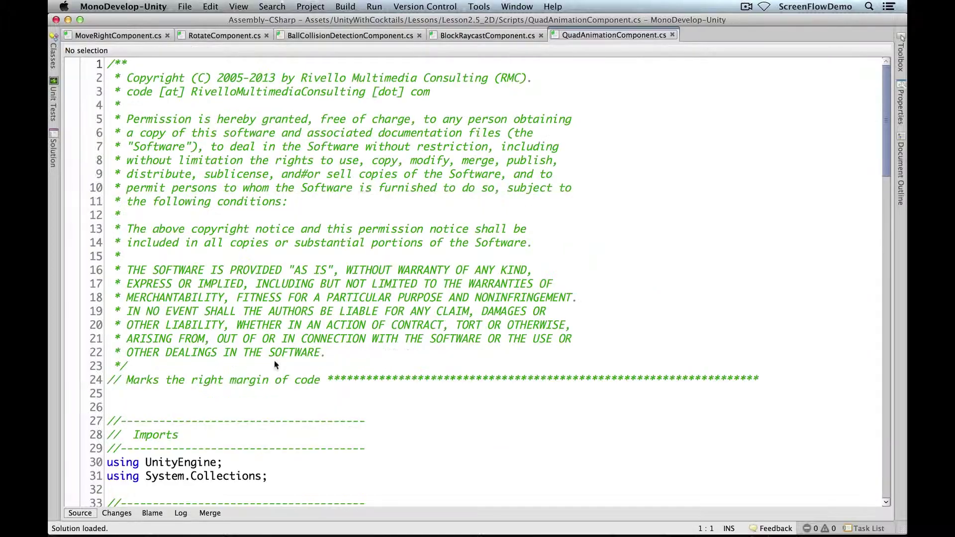
pyautogui.scroll(-10, 343, 244)
pyautogui.scroll(-2, 344, 244)
pyautogui.scroll(1, 367, 187)
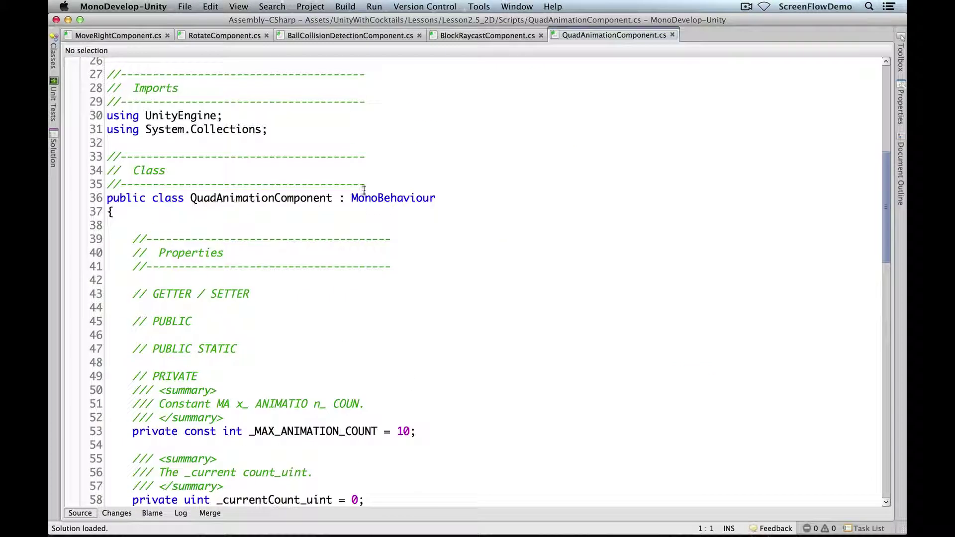
pyautogui.scroll(-7, 312, 270)
pyautogui.scroll(-2, 313, 272)
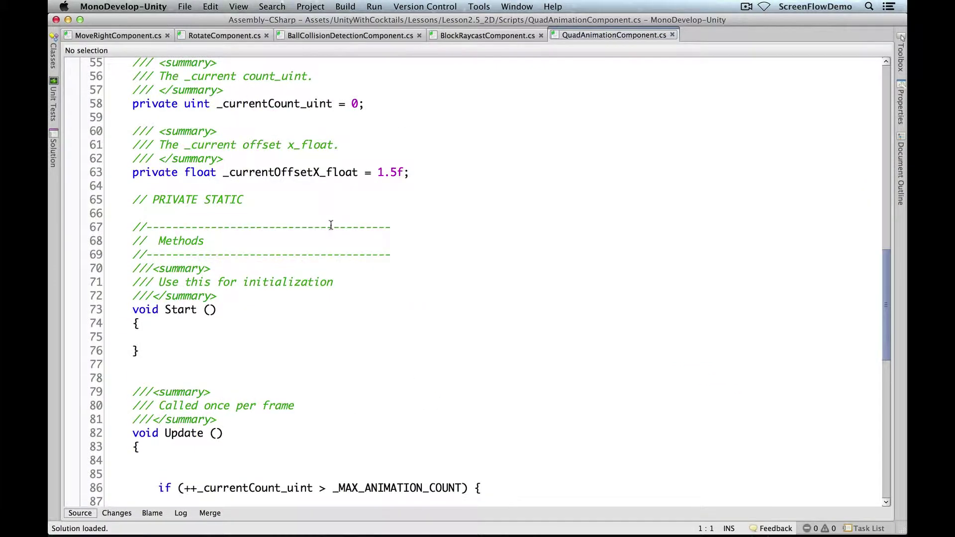
pyautogui.scroll(-12, 331, 222)
pyautogui.scroll(5, 334, 227)
# Highlight the counter condition, _currentCount_uint and mainTextureOffset in Update, then return to Unity
pyautogui.click(197, 189)
pyautogui.click(216, 181)
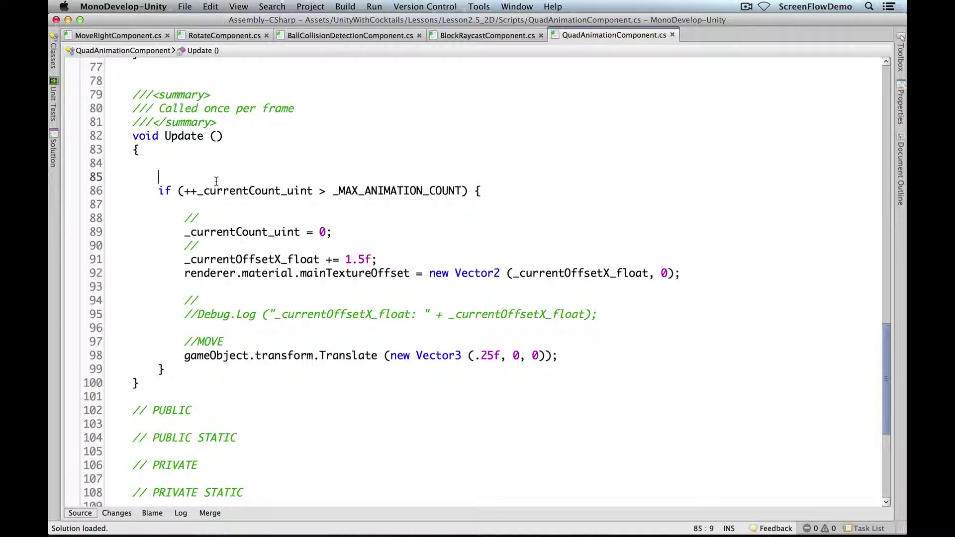
pyautogui.scroll(13, 216, 181)
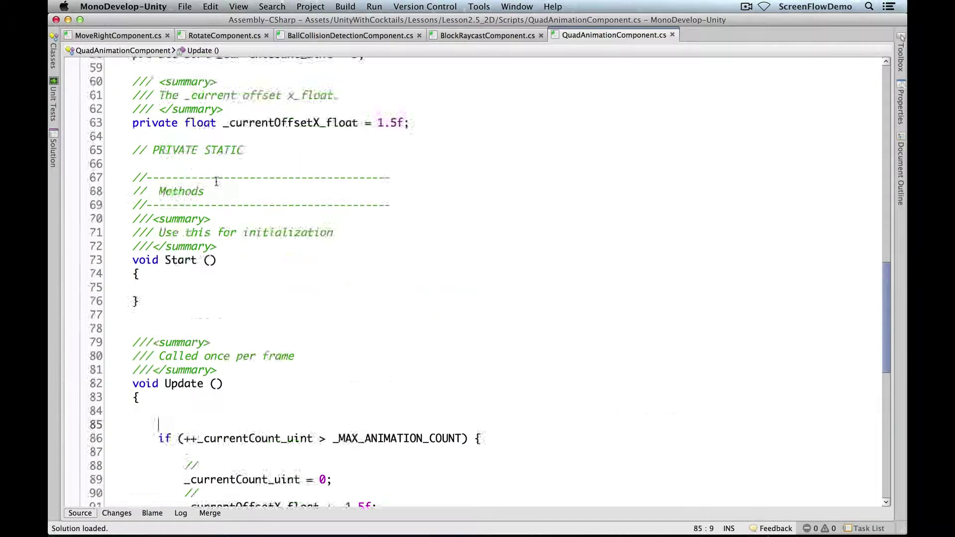
pyautogui.scroll(-10, 216, 180)
pyautogui.scroll(-2, 216, 181)
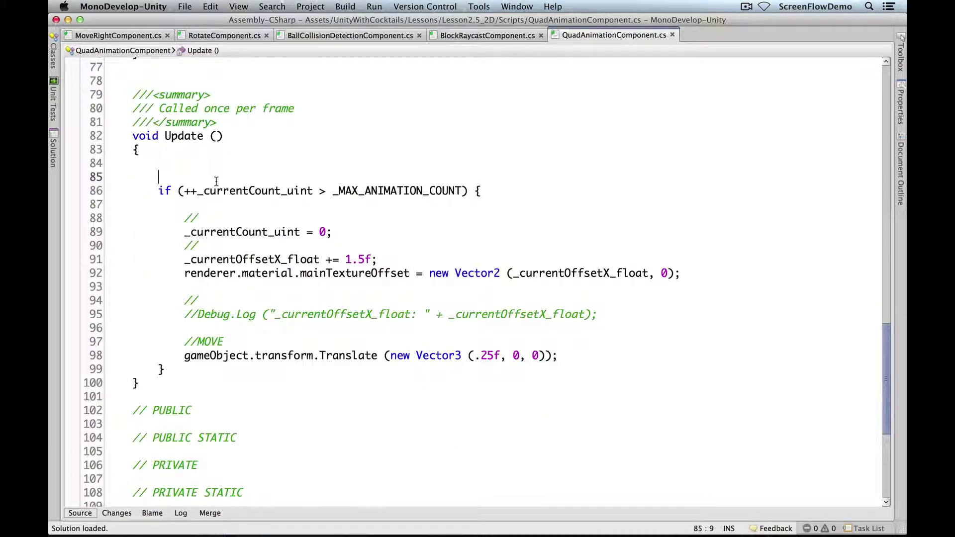
pyautogui.moveTo(185, 190); pyautogui.dragTo(301, 202)
pyautogui.doubleClick(252, 231)
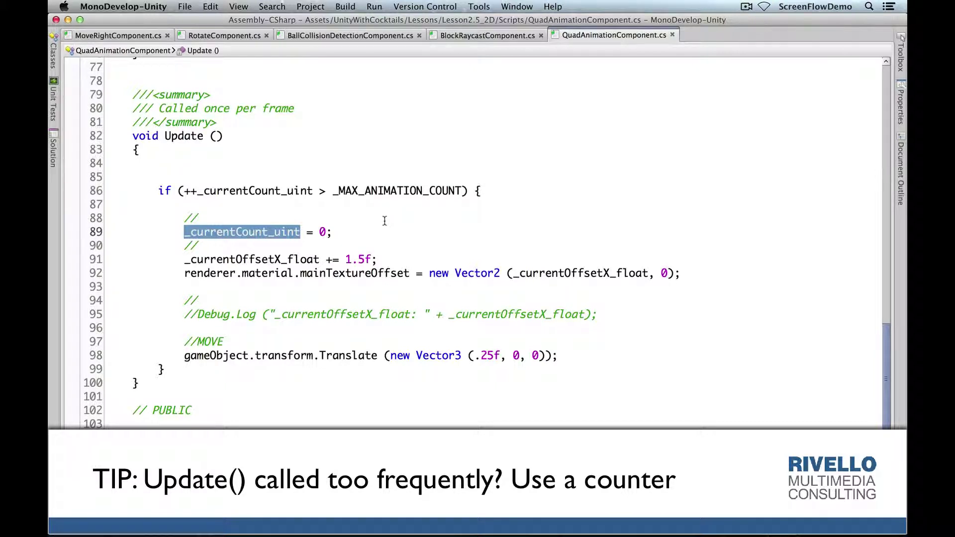
pyautogui.doubleClick(352, 273)
pyautogui.press('super+Tab')
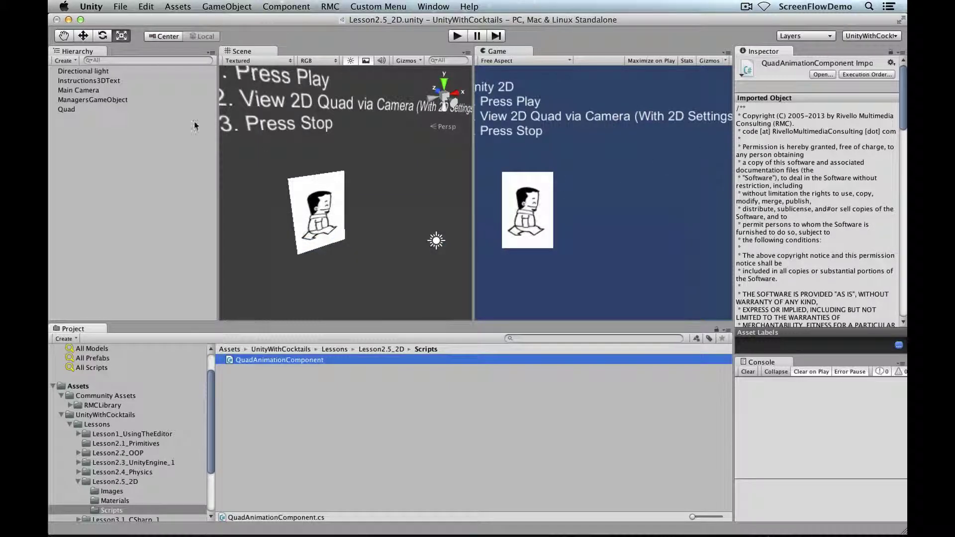
# Set the Quad's walk-cycle-poses material Tiling X to 0.5, then return to QuadAnimationComponent.cs in MonoDevelop
pyautogui.click(69, 109)
pyautogui.scroll(-1, 815, 208)
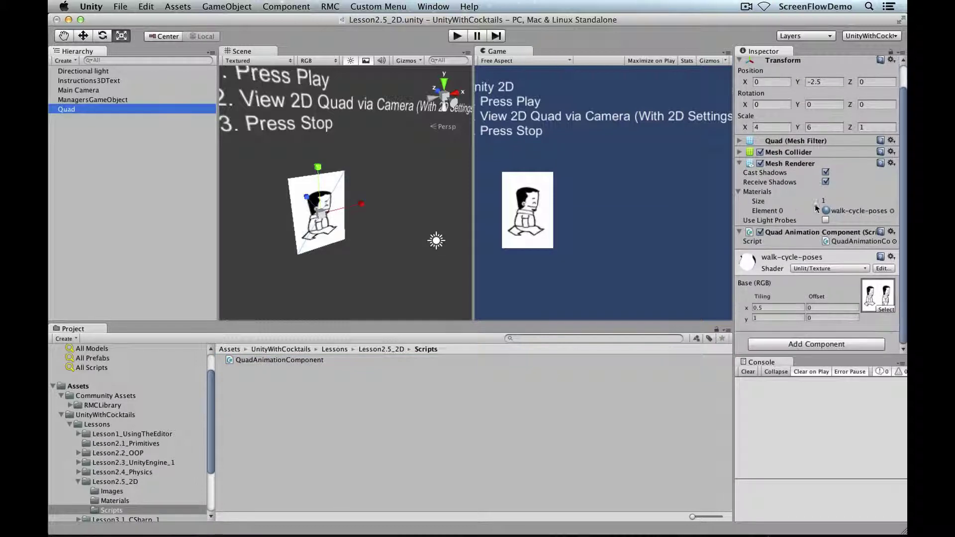
pyautogui.click(846, 255)
pyautogui.click(848, 285)
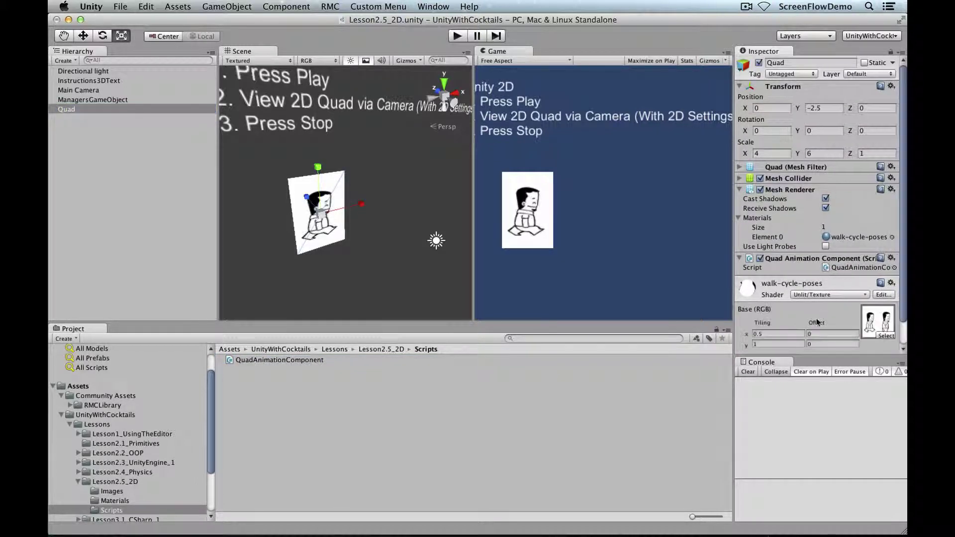
pyautogui.scroll(-1, 820, 318)
pyautogui.click(776, 308)
pyautogui.write('0.5')
pyautogui.press('Return')
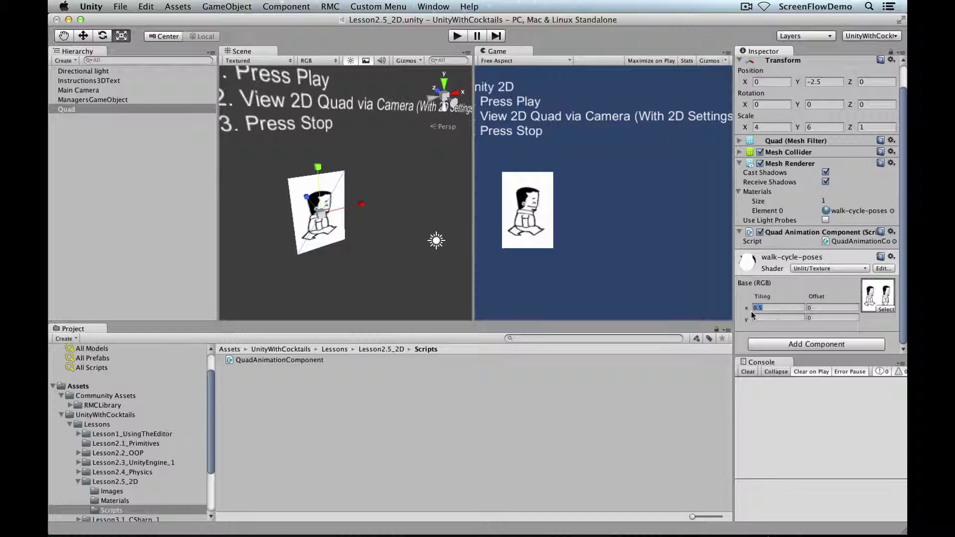
pyautogui.press('super+Tab')
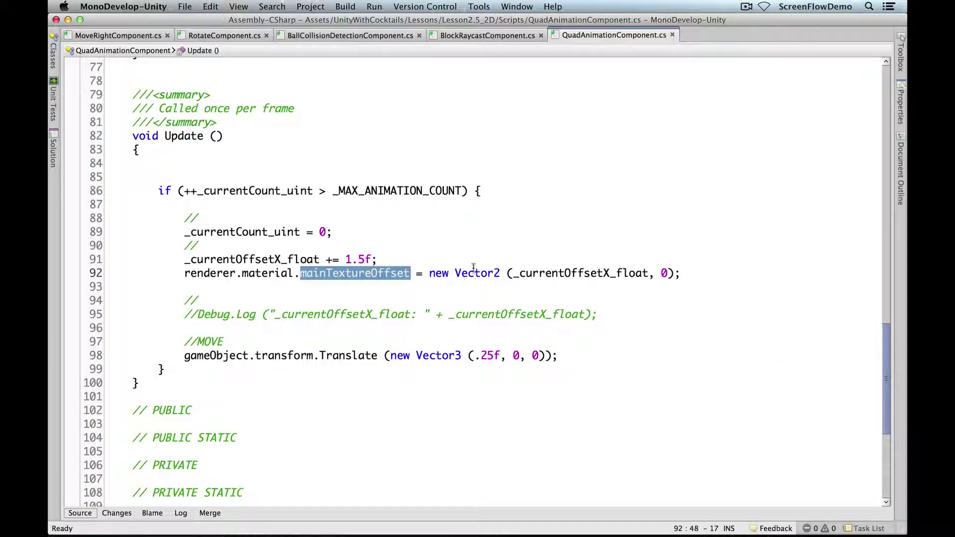